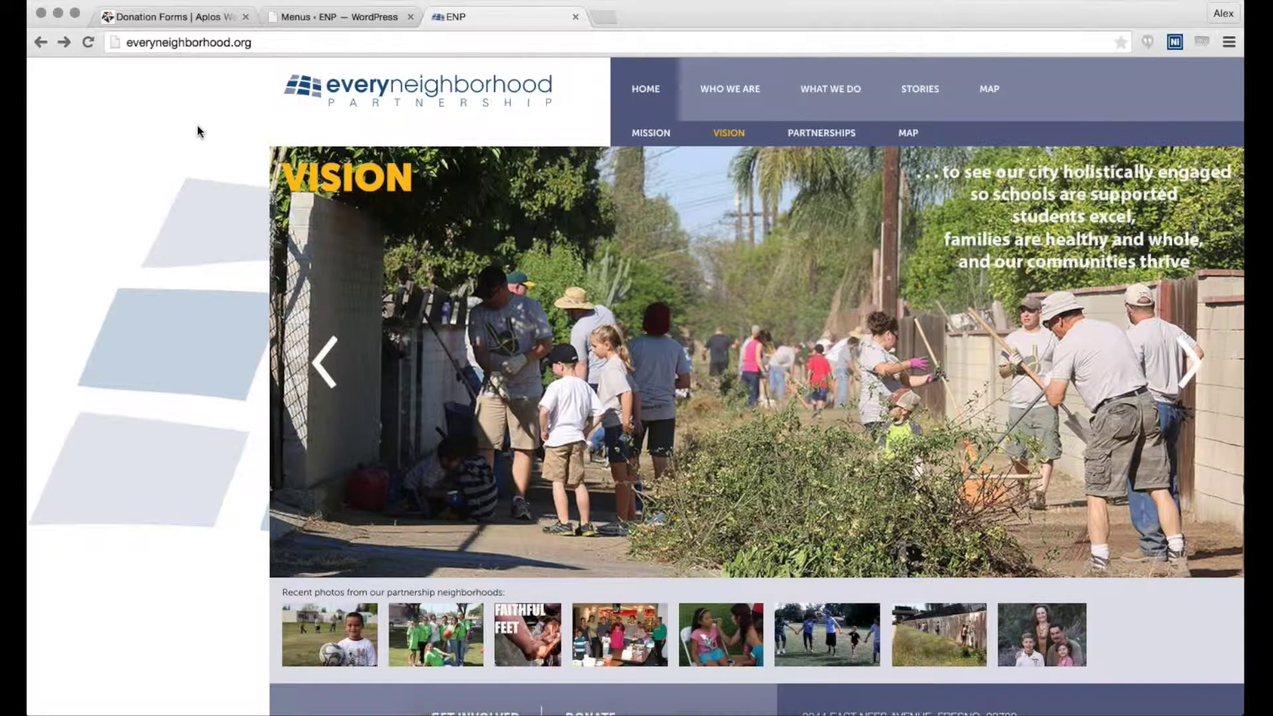
scroll(224, 132, down, 1)
scroll(228, 132, down, 1)
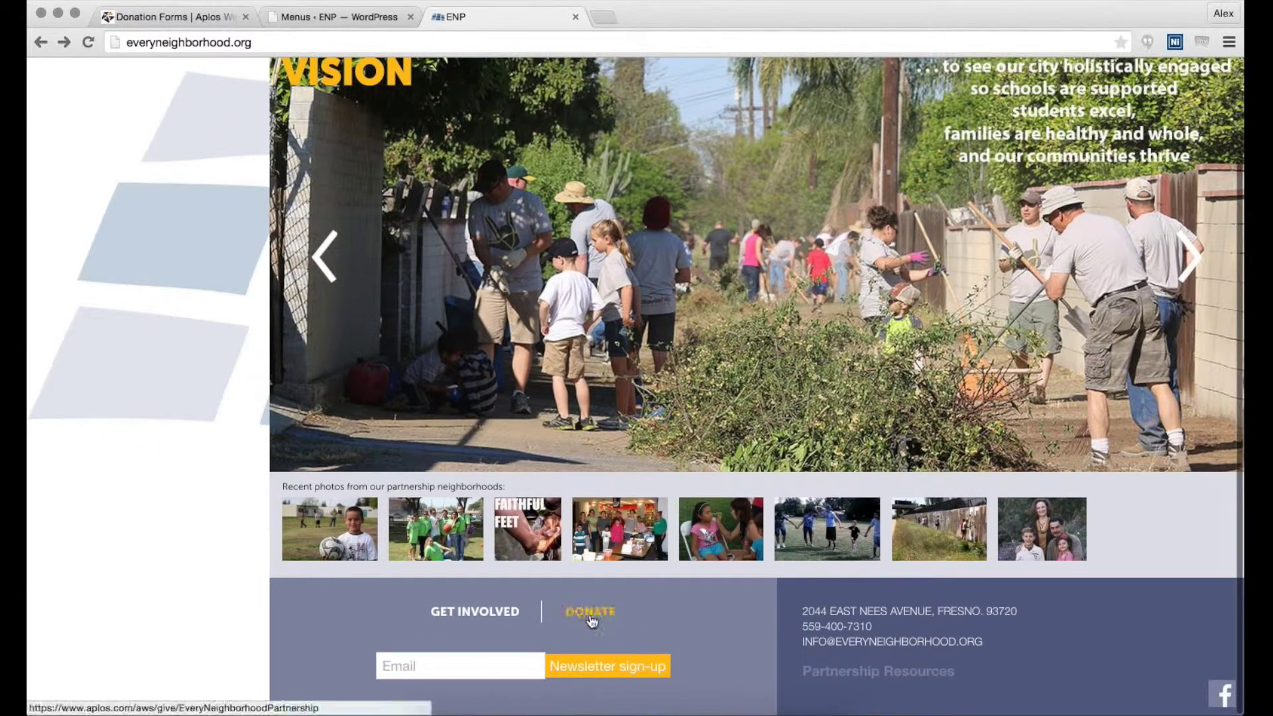
Step: Follow the DONATE link in the everyneighborhood.org footer to the Aplos donation page
click(583, 610)
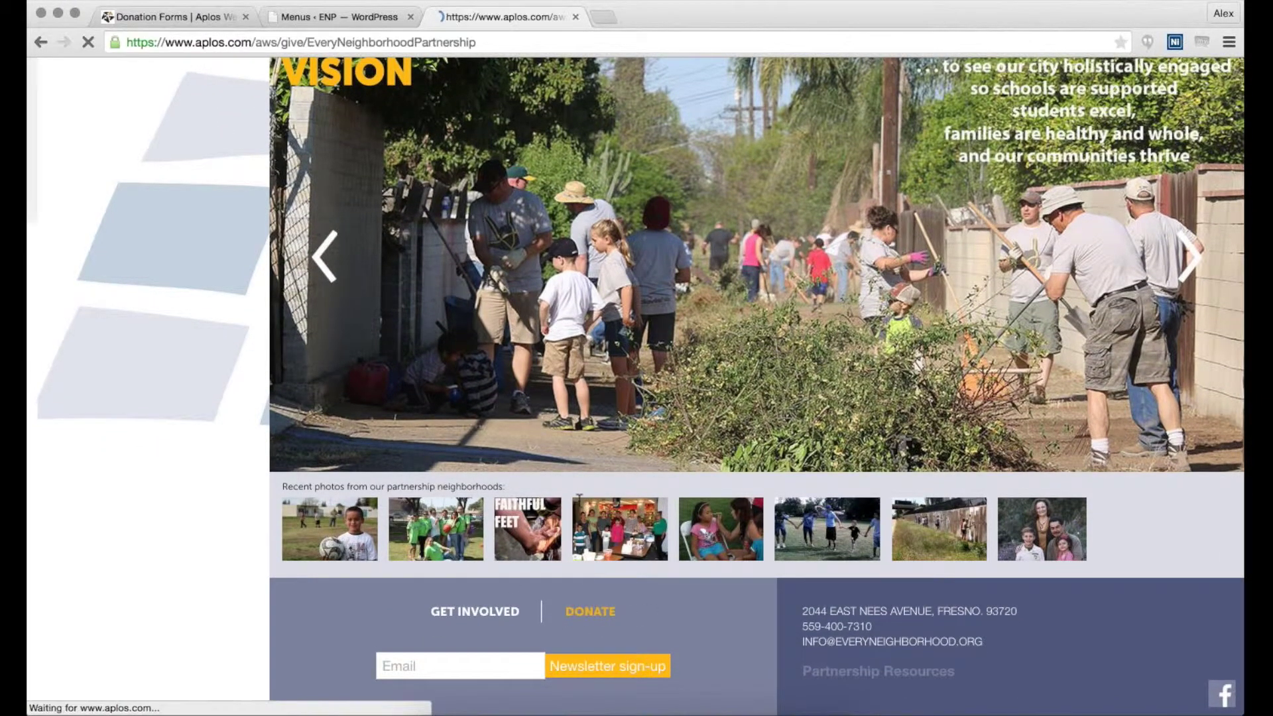
scroll(669, 295, down, 3)
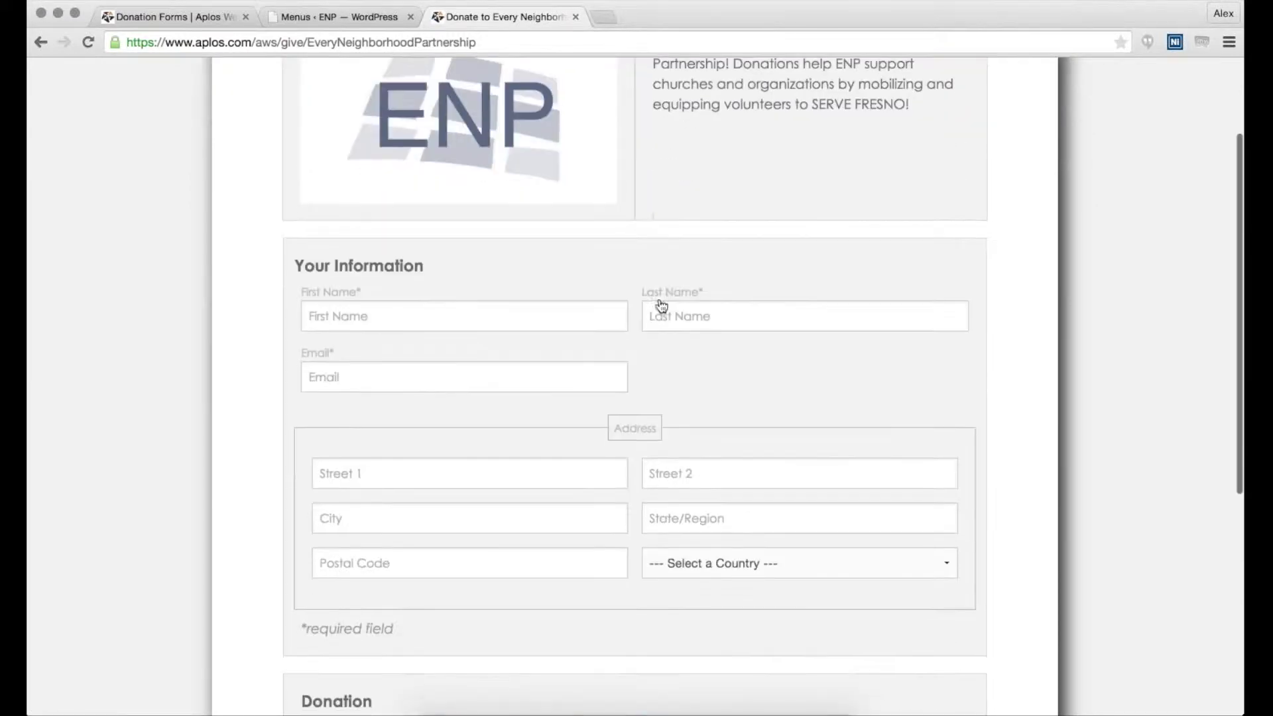
scroll(659, 304, down, 3)
scroll(660, 305, up, 4)
scroll(659, 304, up, 2)
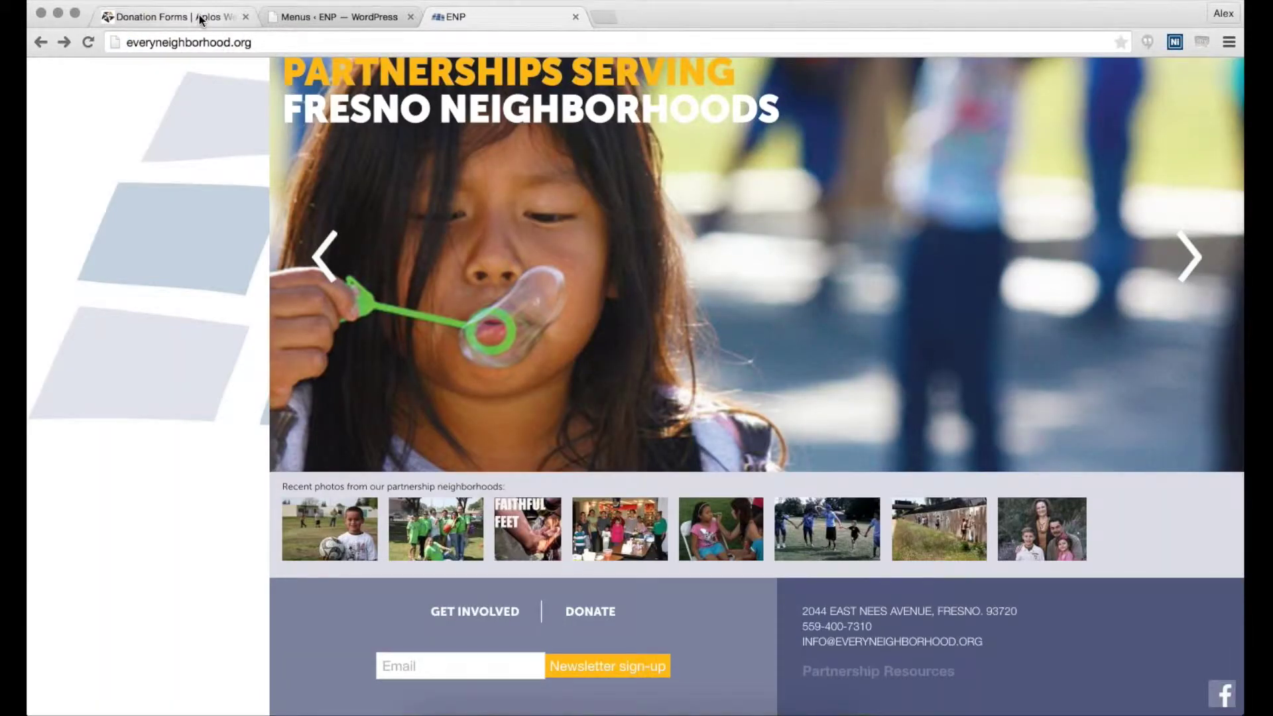
Step: Switch to the 'Donation Forms | Aplos' tab listing ENP, Serve Fresno, ENP Partners and HOOP IT UP
click(200, 17)
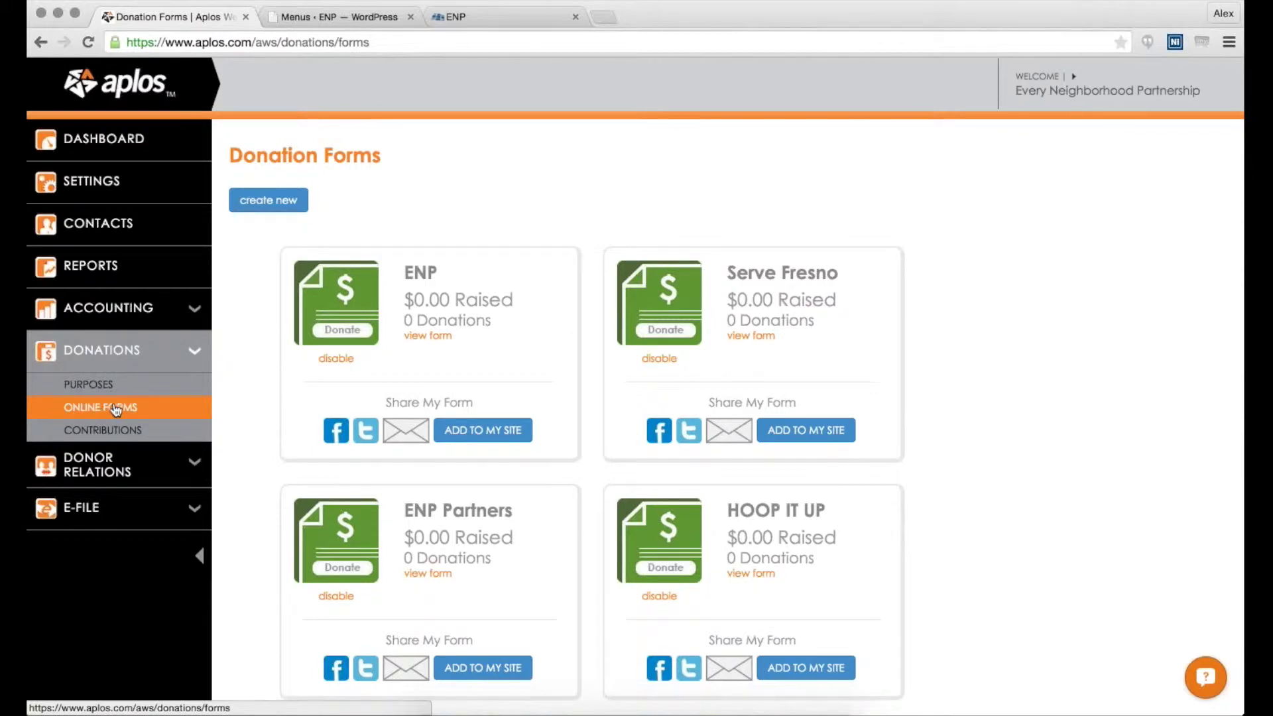
scroll(424, 285, down, 2)
scroll(424, 285, down, 1)
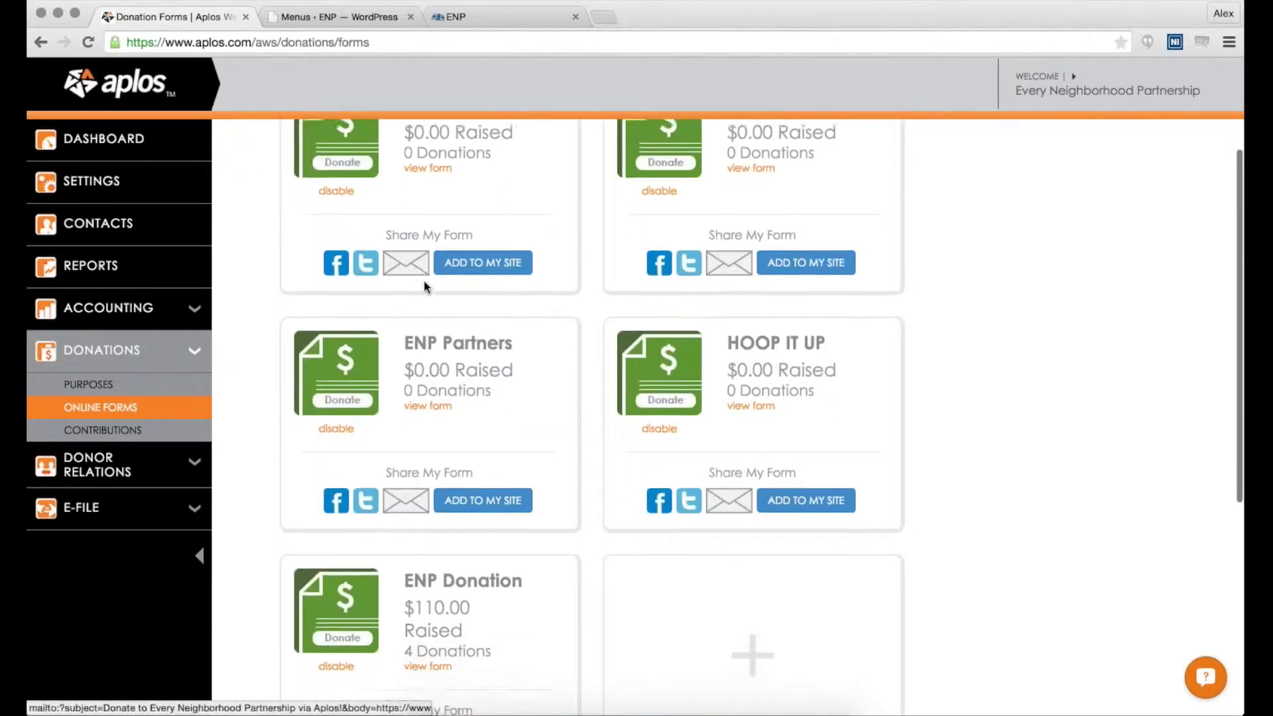
scroll(427, 332, up, 3)
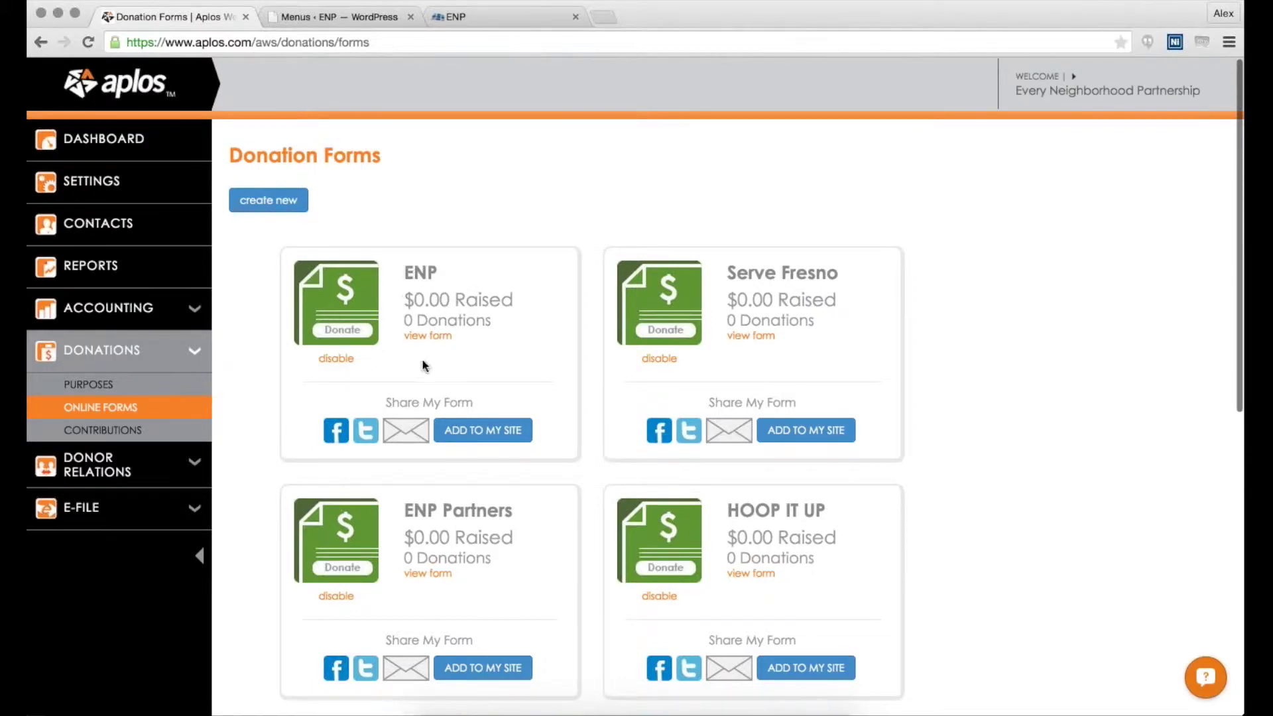
Step: Generate embed code for the red GIVE button from the ENP form's Add to my site options
click(478, 431)
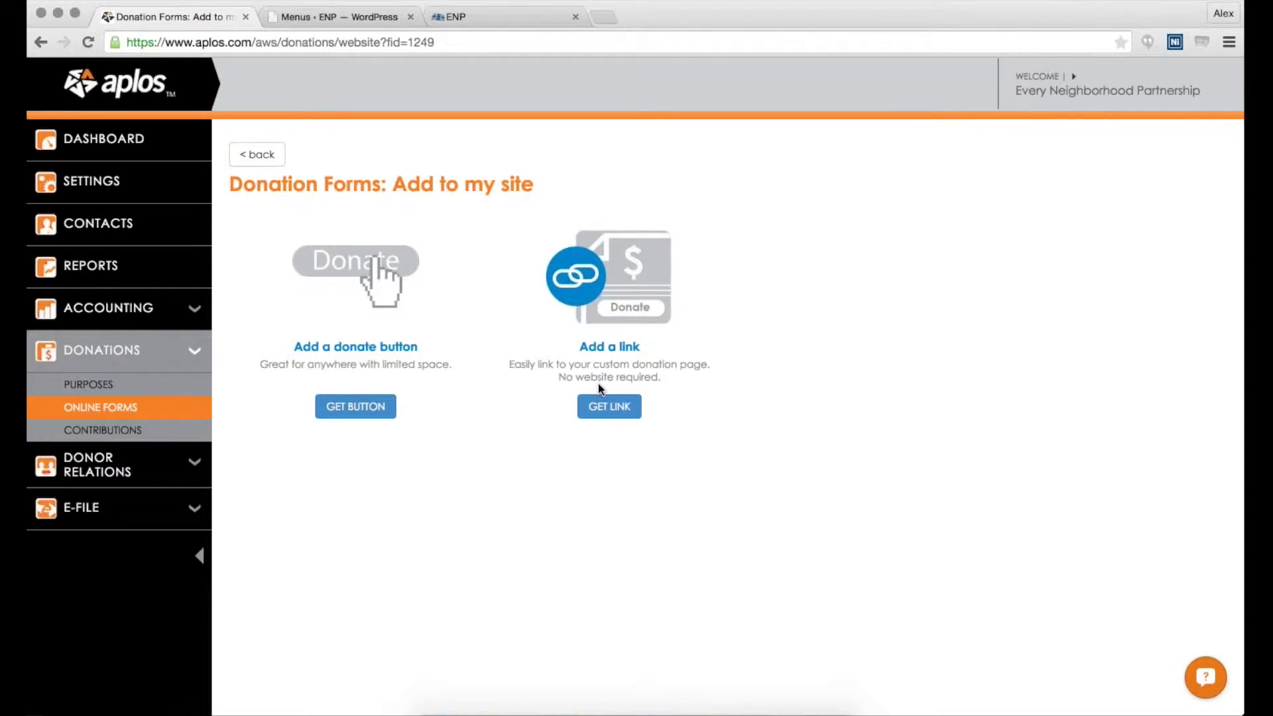
click(357, 413)
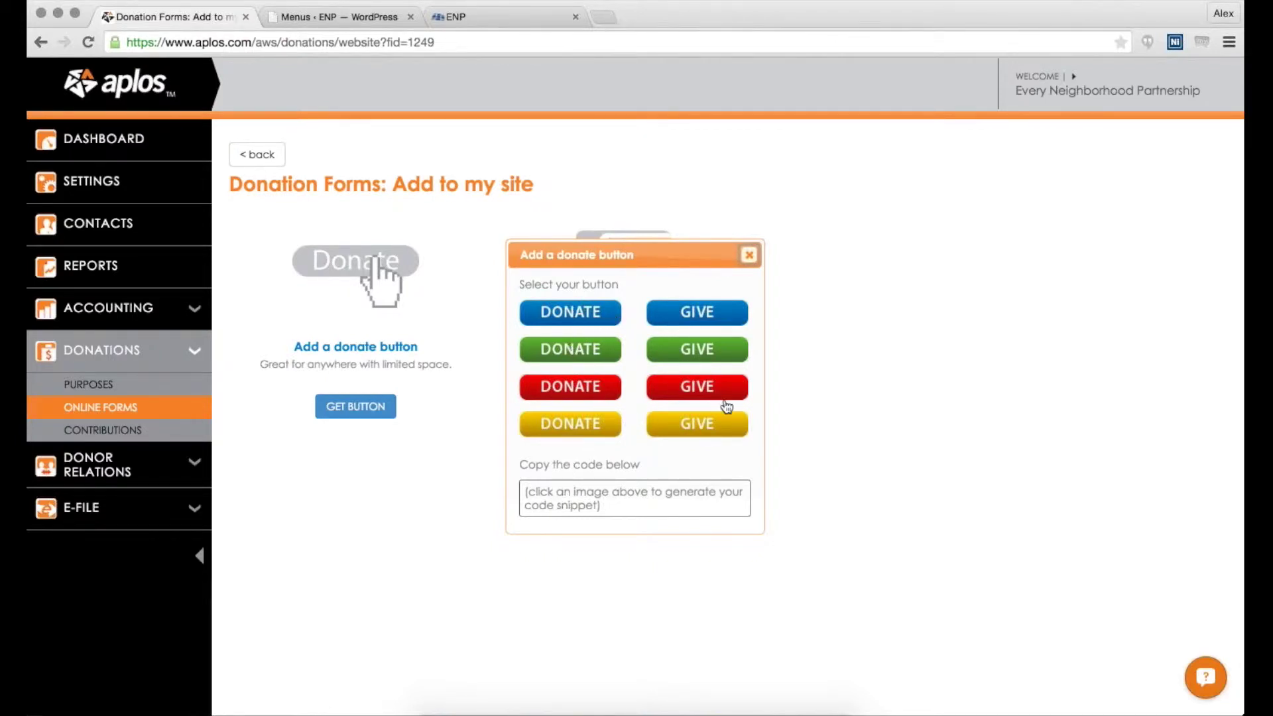
click(685, 395)
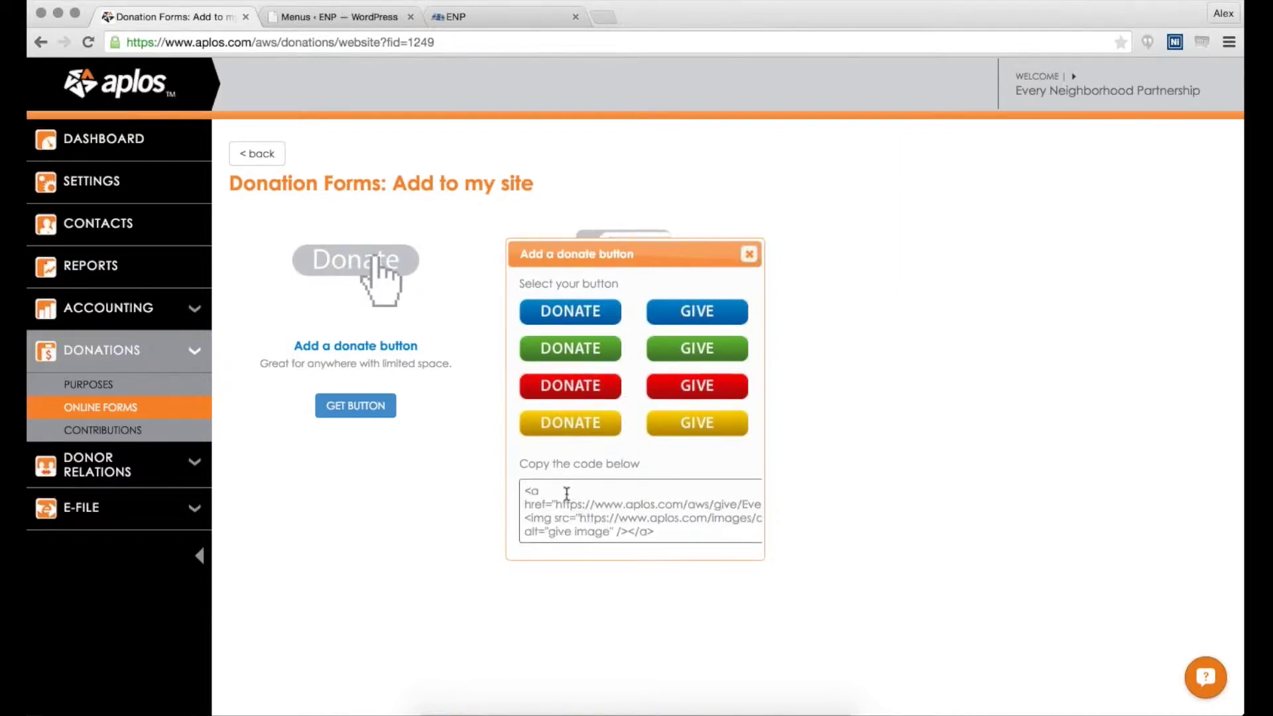
scroll(567, 498, down, 1)
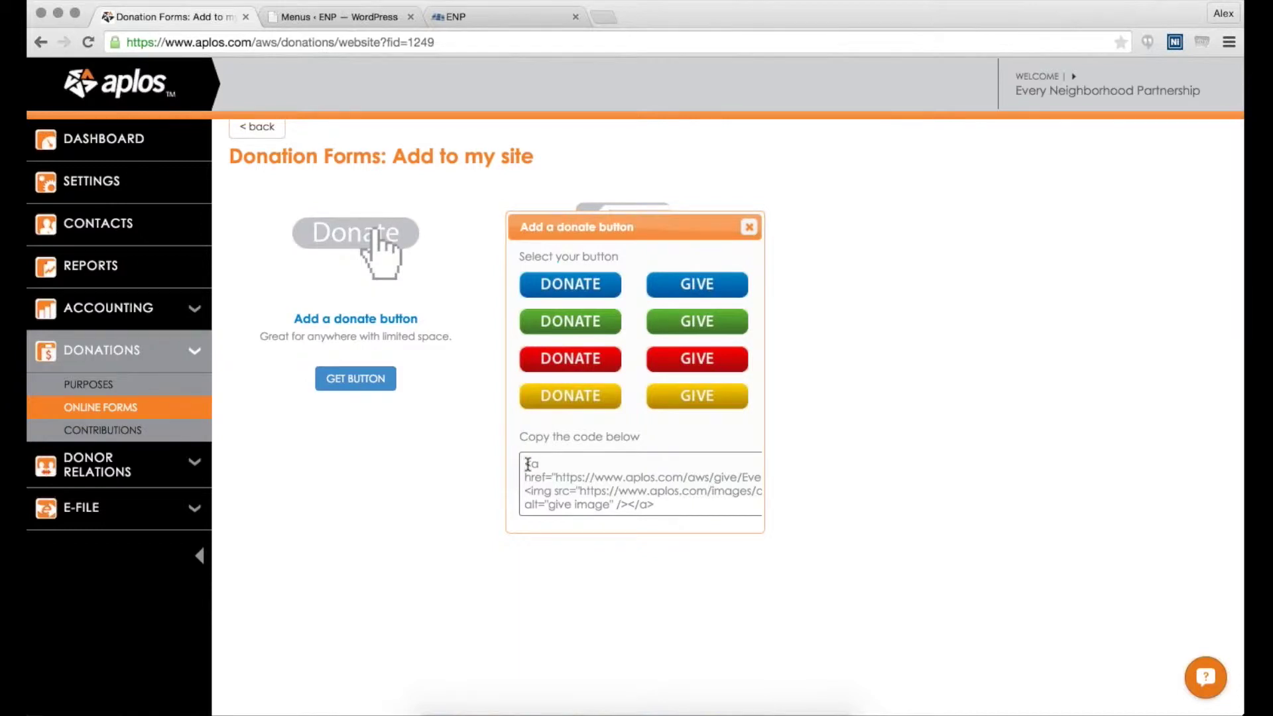
Step: Inspect the GIVE button code, close the button choices, and bring up the ENP shareable link
mouse_move(523, 463)
mouse_down()
mouse_move(667, 499)
mouse_move(663, 509)
mouse_up()
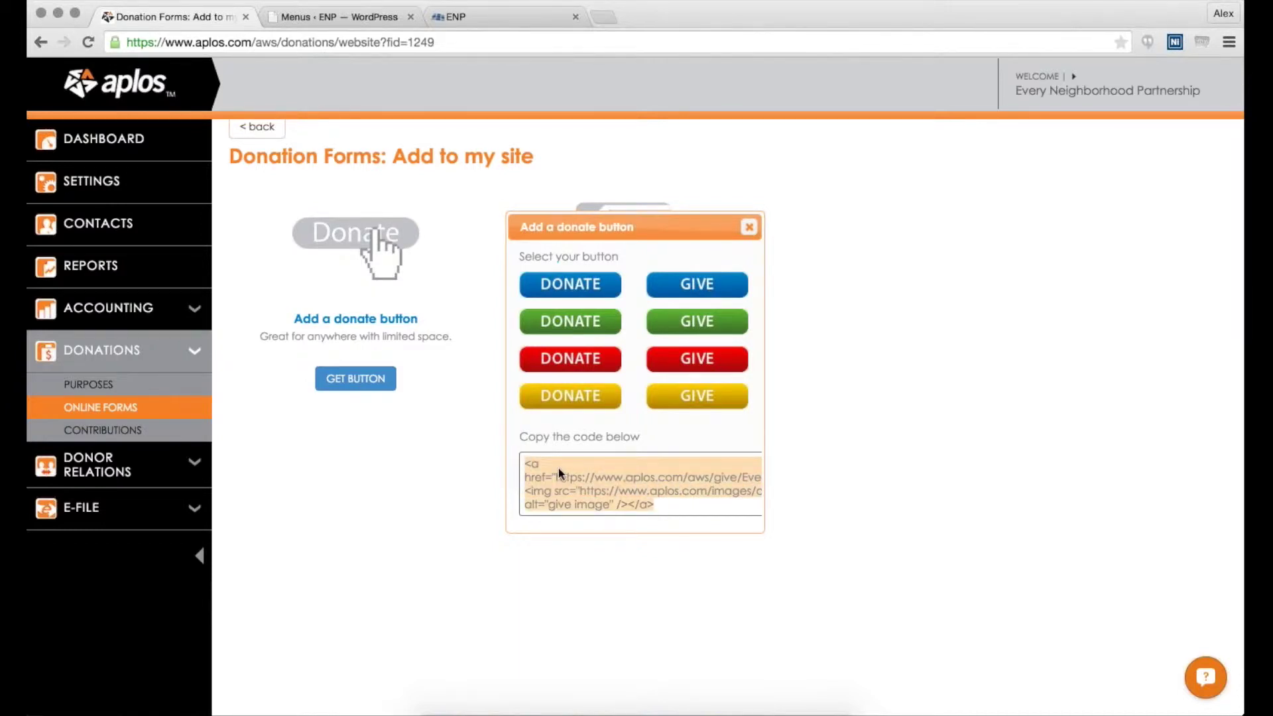
click(523, 463)
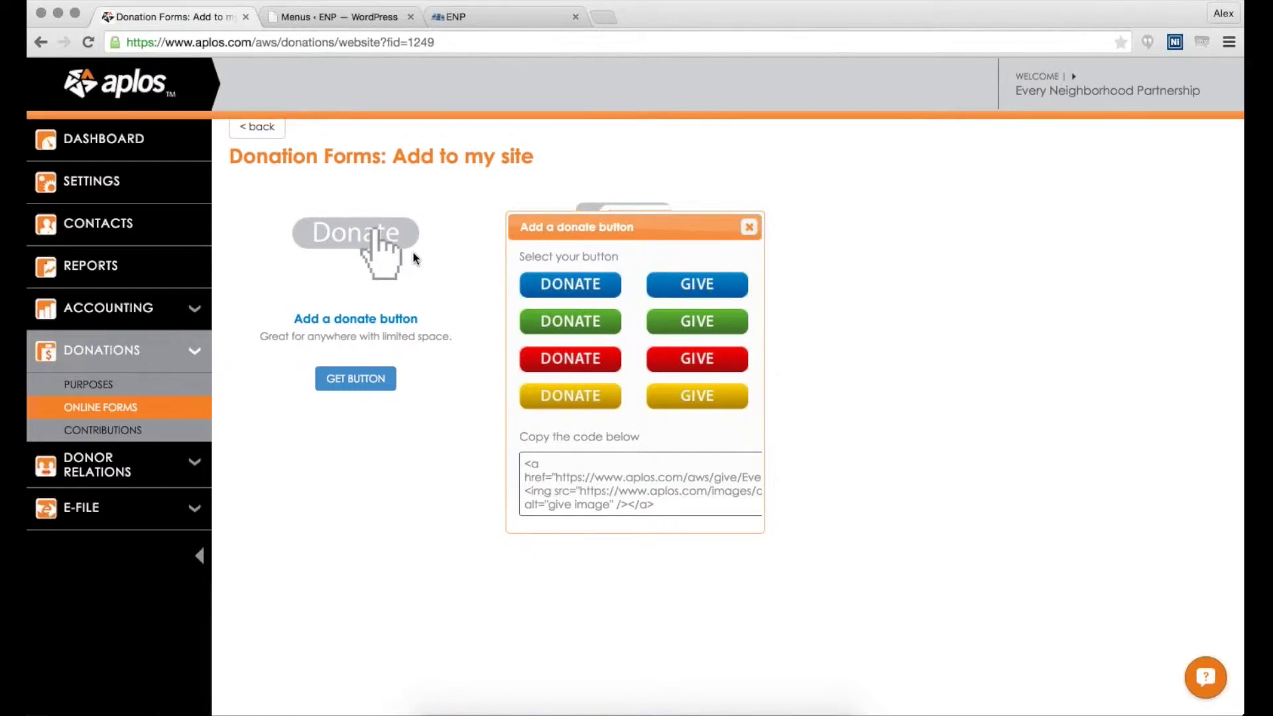
scroll(404, 258, up, 1)
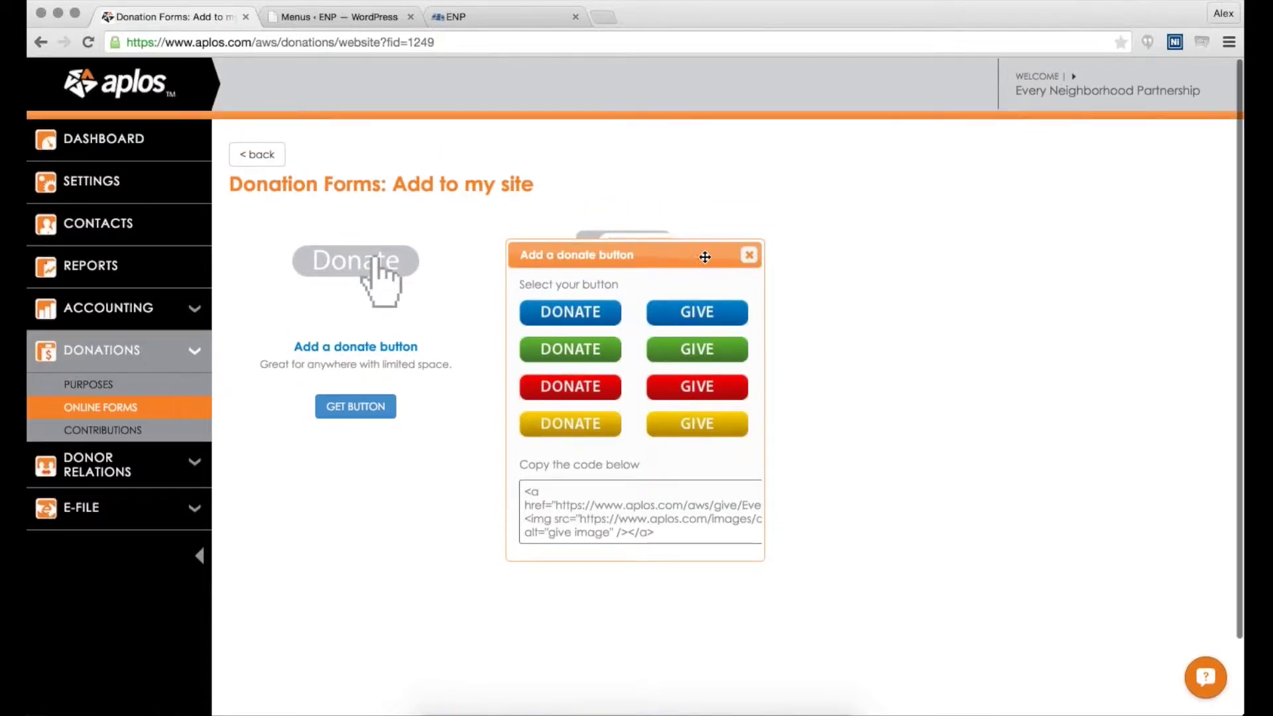
click(752, 259)
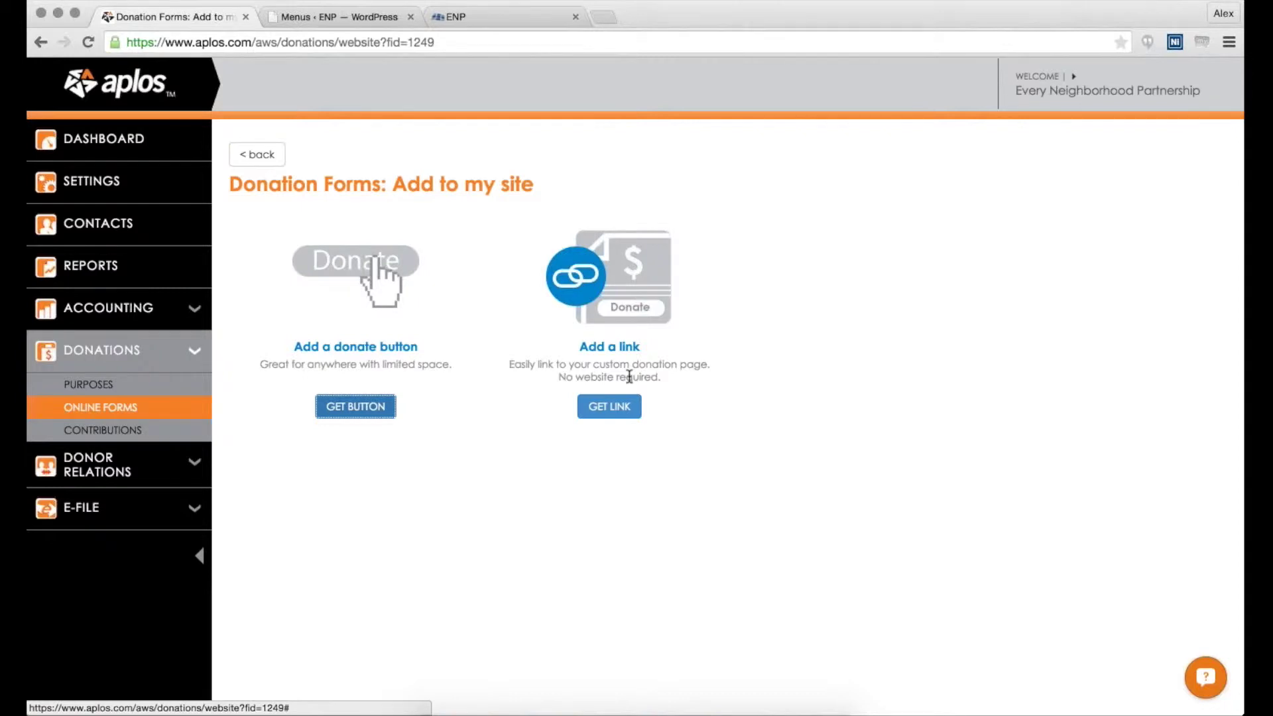
click(609, 408)
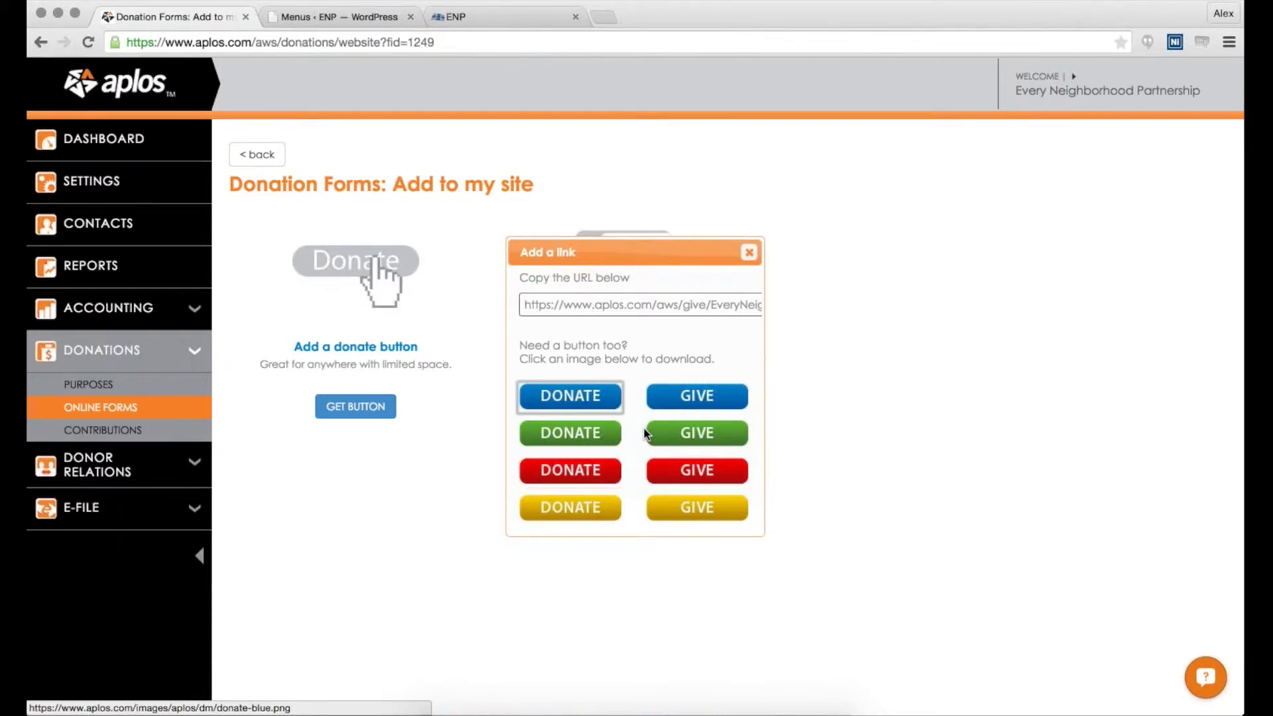
Step: Select the ENP donation URL in the 'Add a link' field and move to WordPress Menus
drag(524, 308, 761, 305)
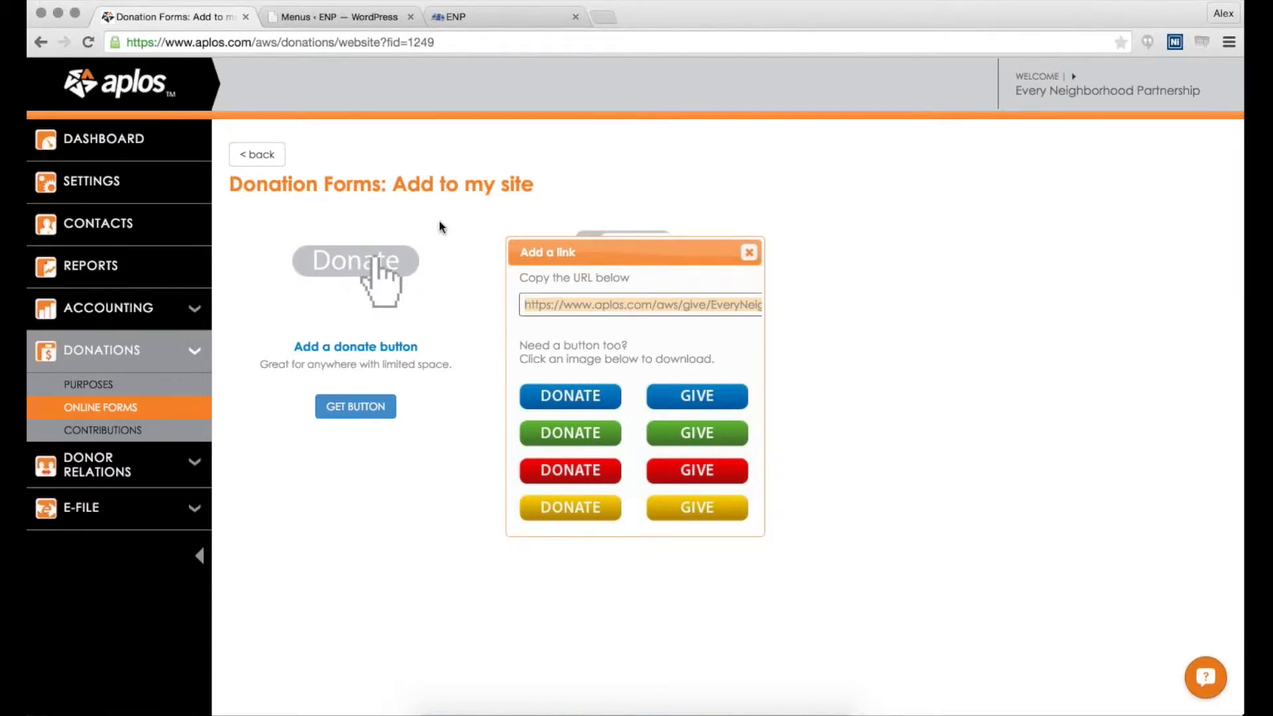
click(369, 25)
scroll(424, 256, down, 2)
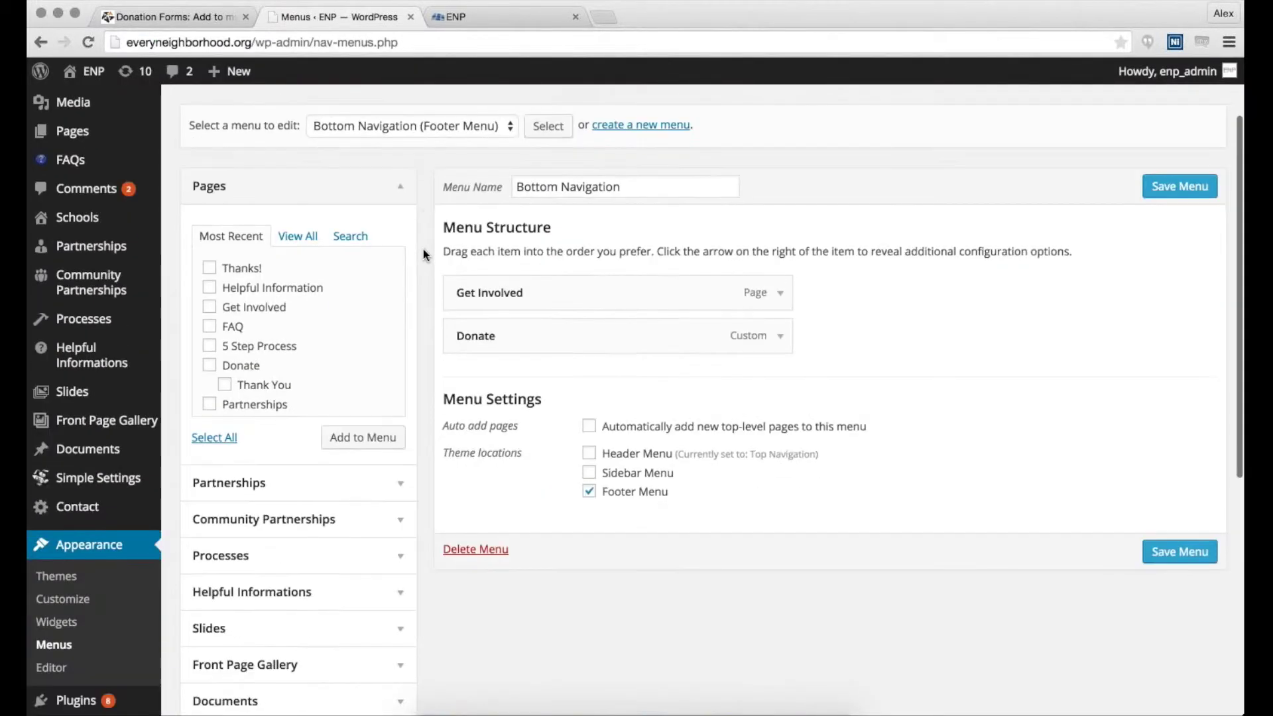
scroll(436, 339, up, 2)
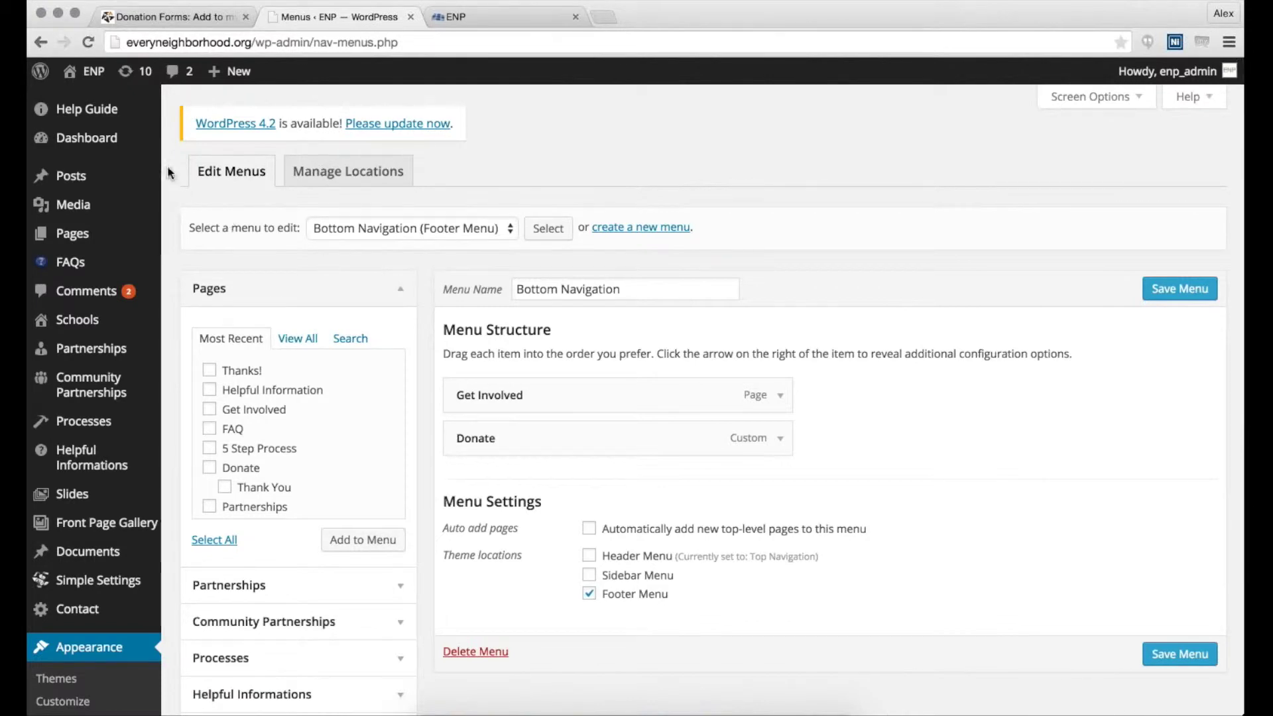
scroll(129, 170, down, 2)
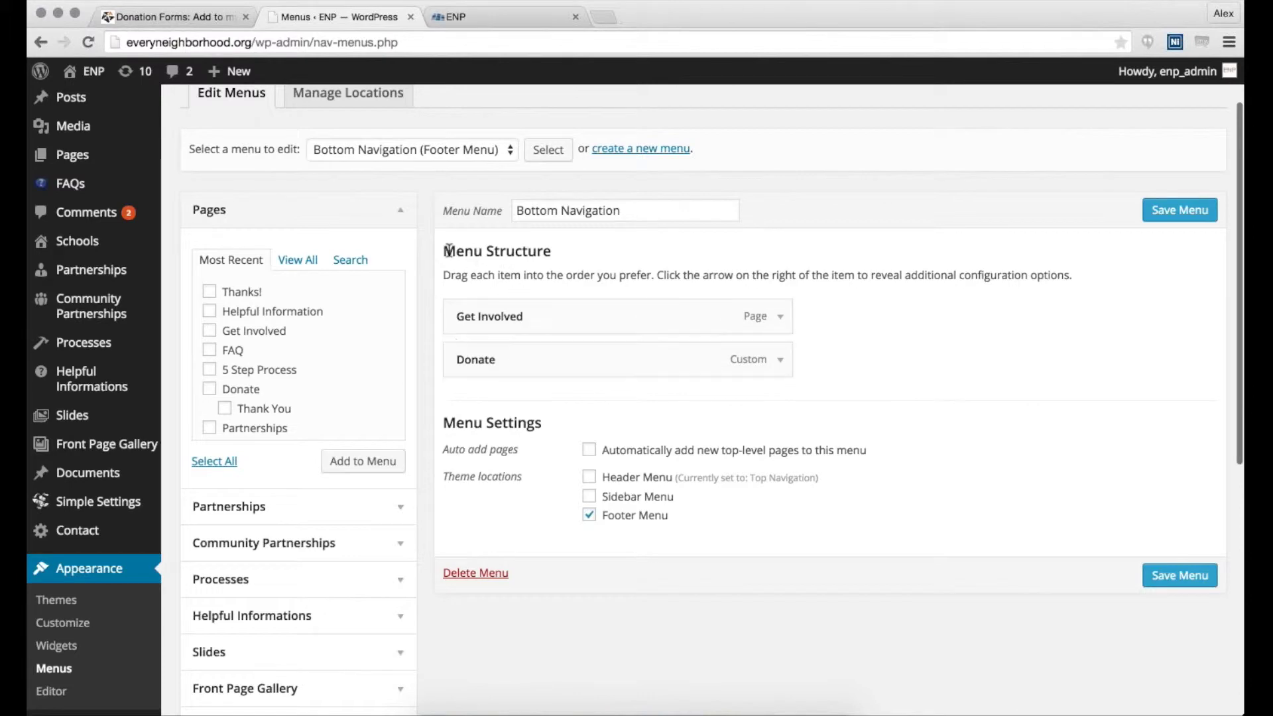
Step: Compare the Bottom Navigation menu with the live ENP footer, then expand the Donate item
drag(442, 251, 568, 250)
click(569, 252)
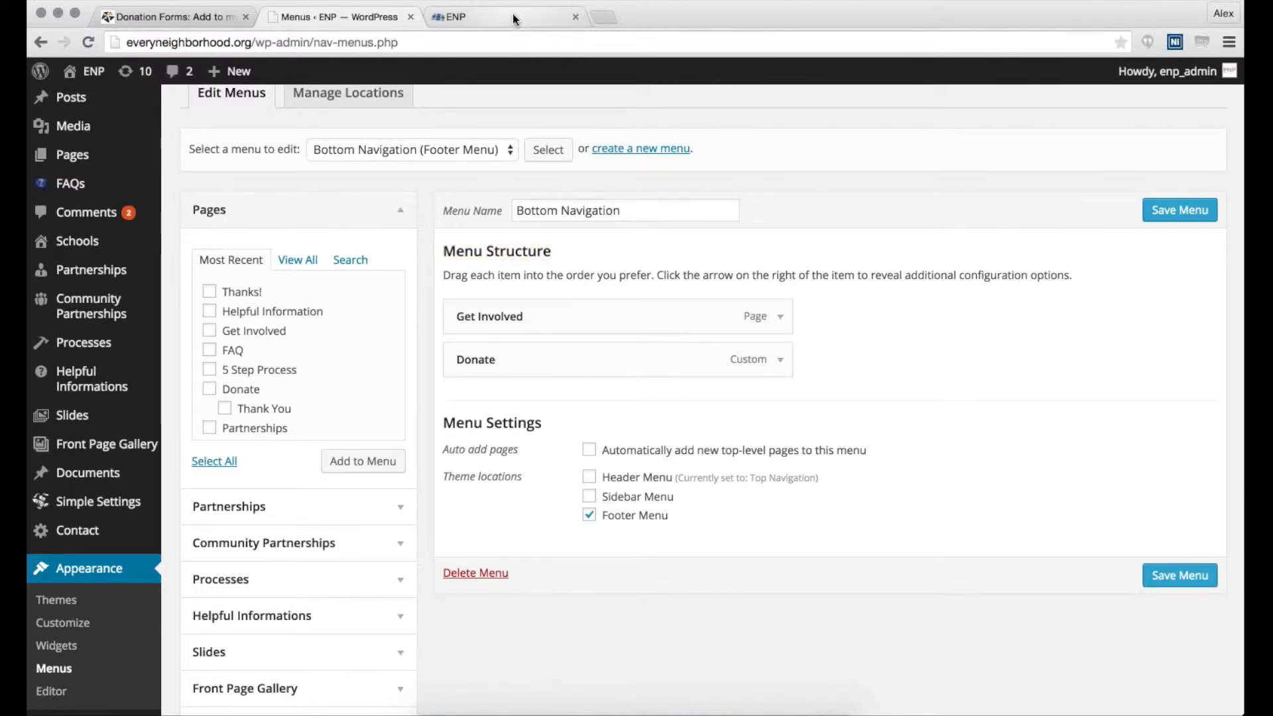
click(514, 19)
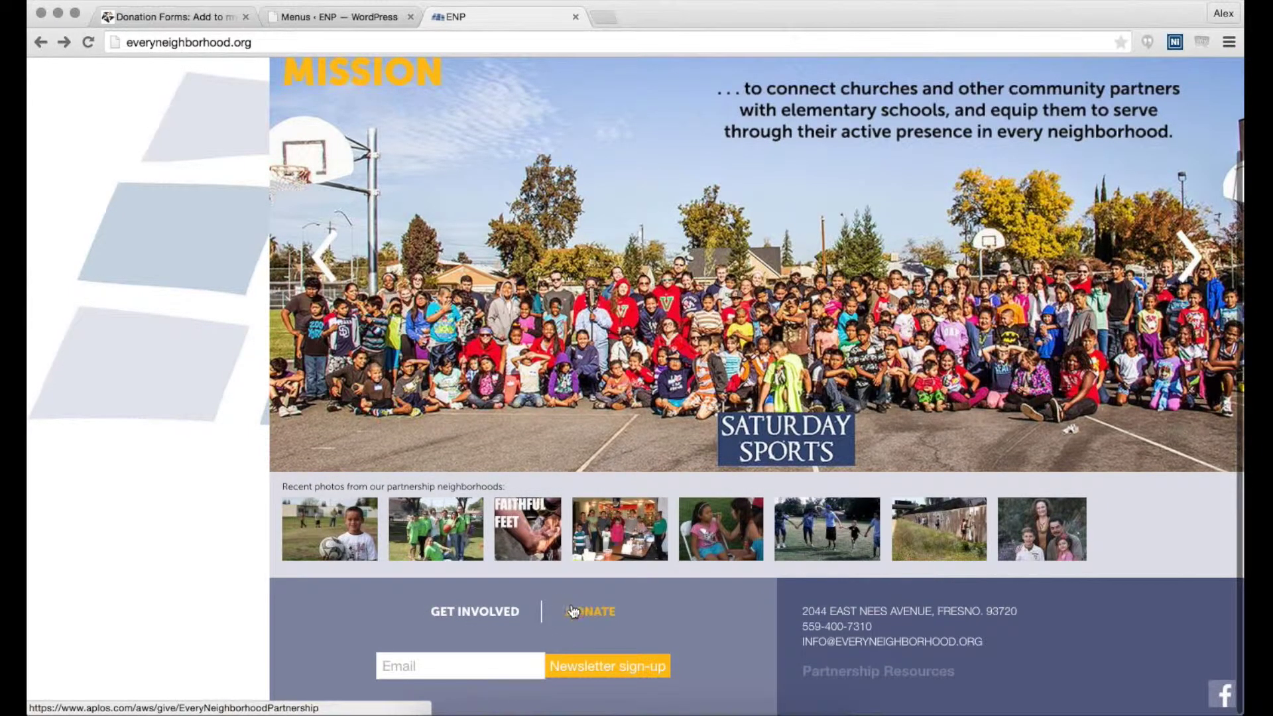
click(348, 19)
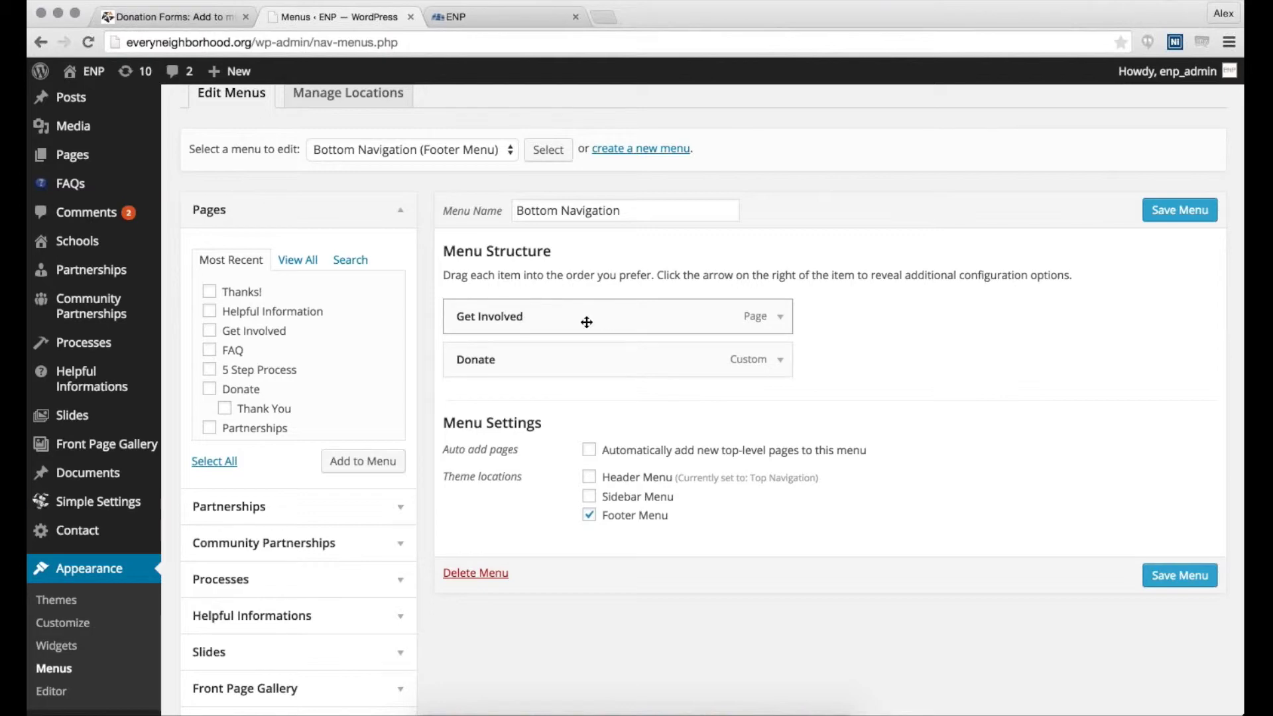
click(780, 360)
scroll(720, 362, down, 1)
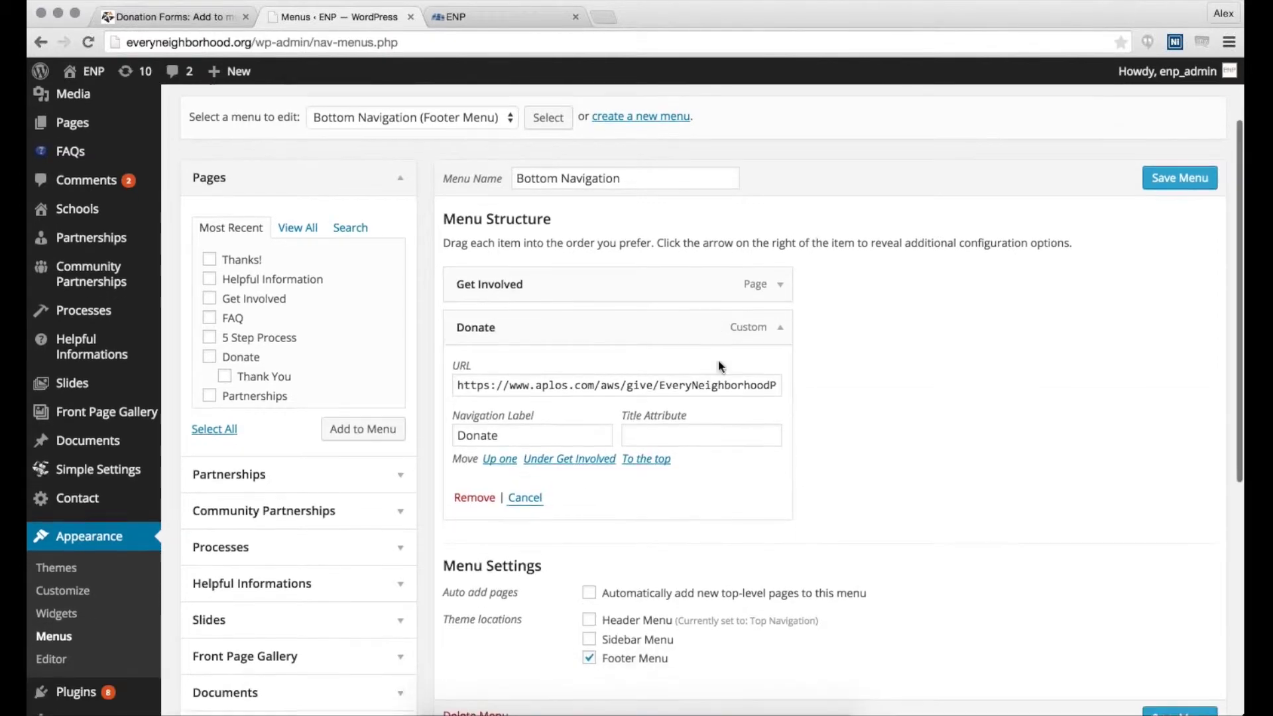
Step: Select and review the Donate item's full aplos.com custom link URL
drag(454, 385, 760, 384)
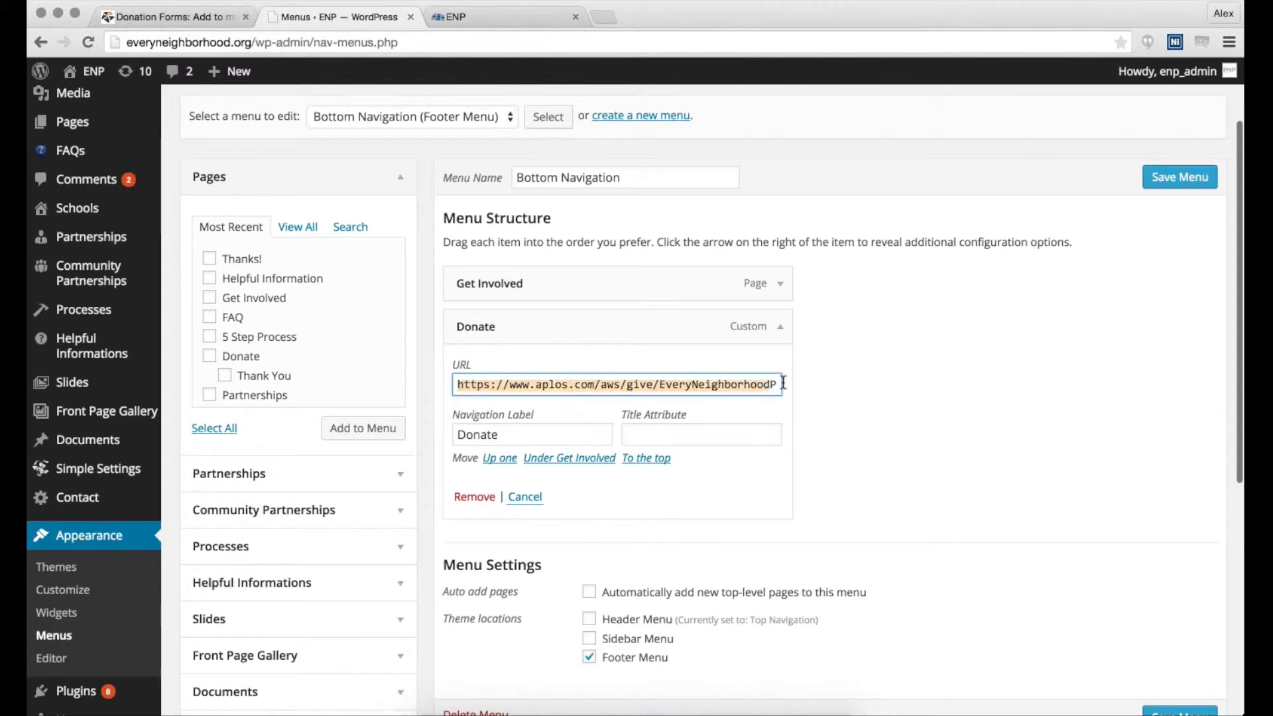
drag(759, 384, 792, 385)
click(658, 401)
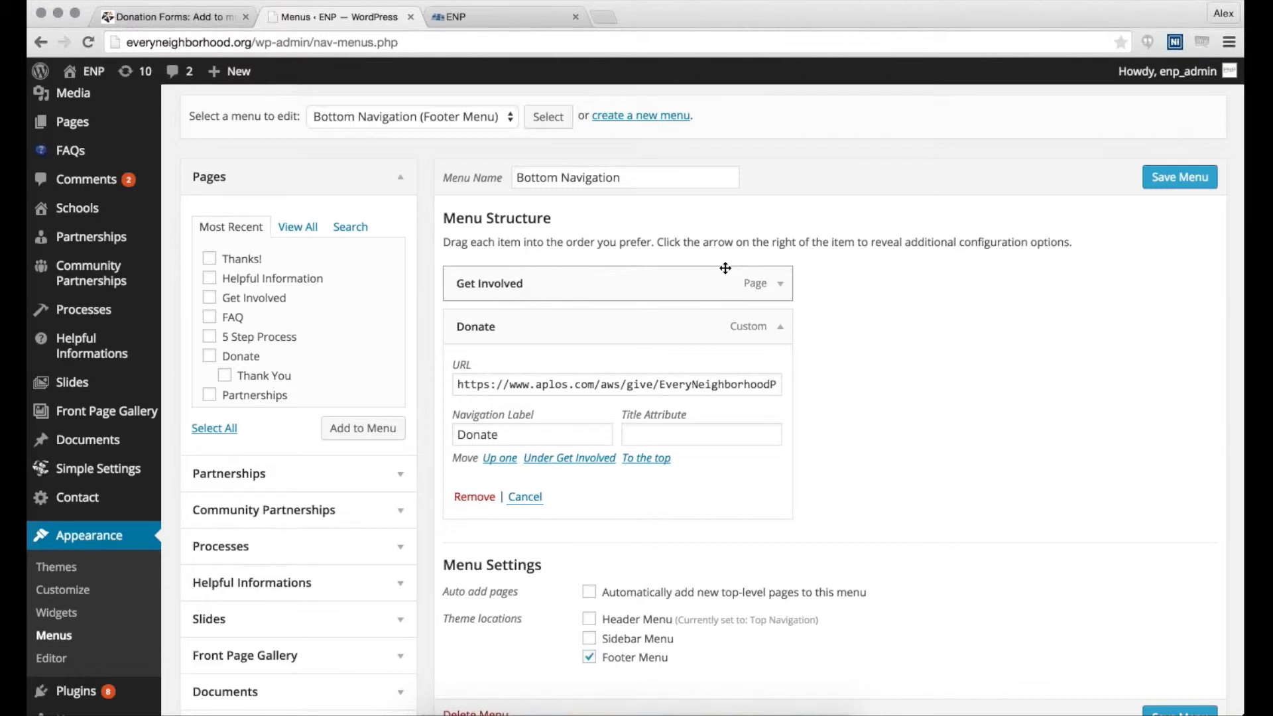
Step: Confirm the live site's footer Donate link opens the ENP donation form in Aplos
click(507, 22)
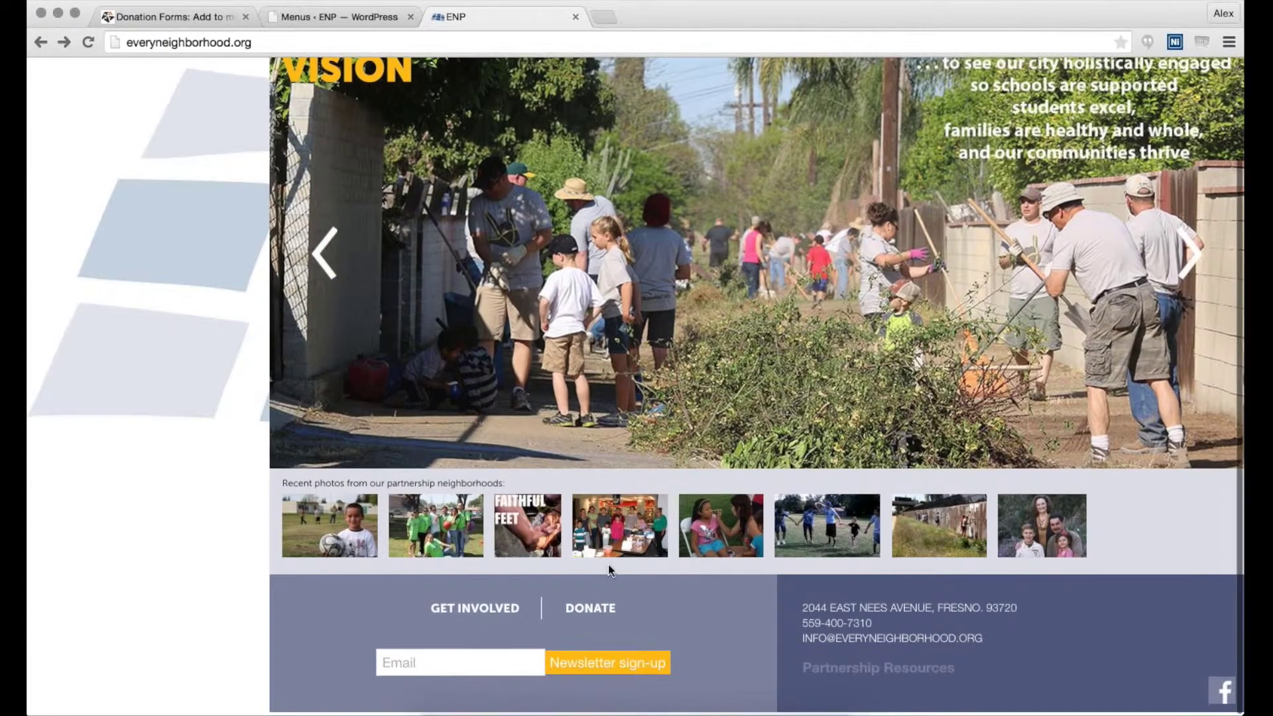
click(591, 617)
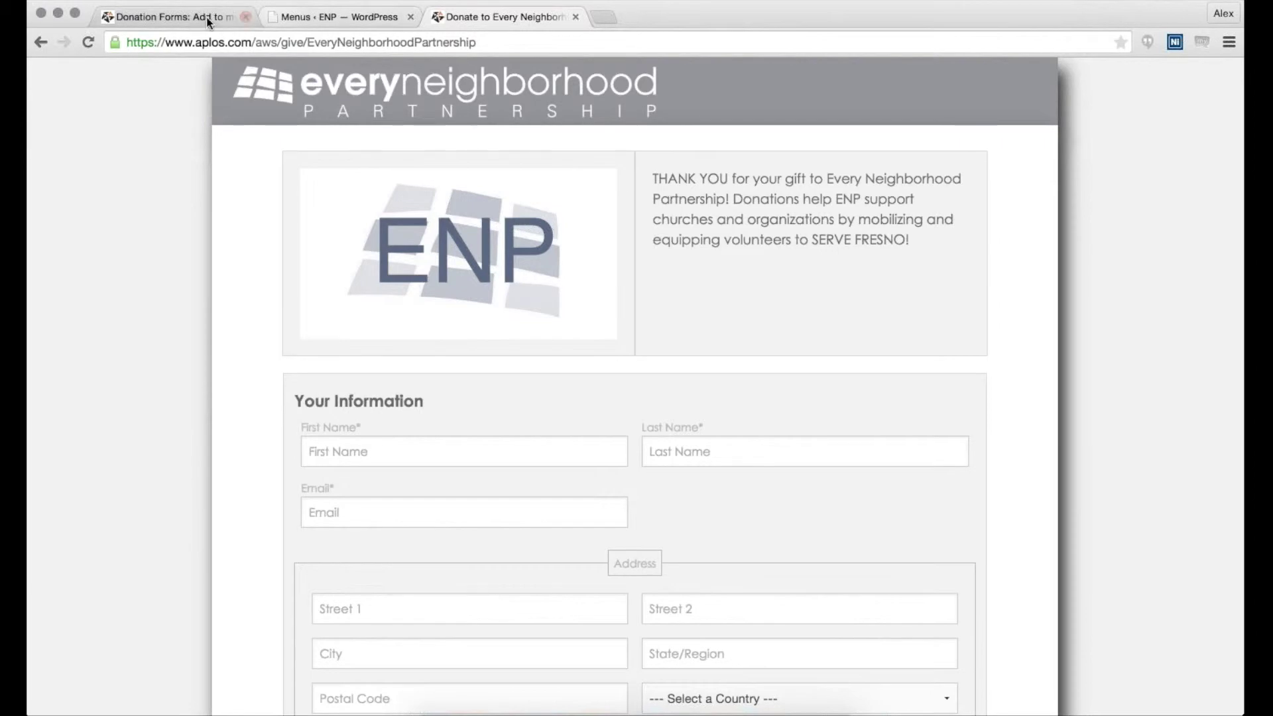
click(174, 17)
Step: Close the Add a link popup and view the donate button choices with their embed code
click(750, 252)
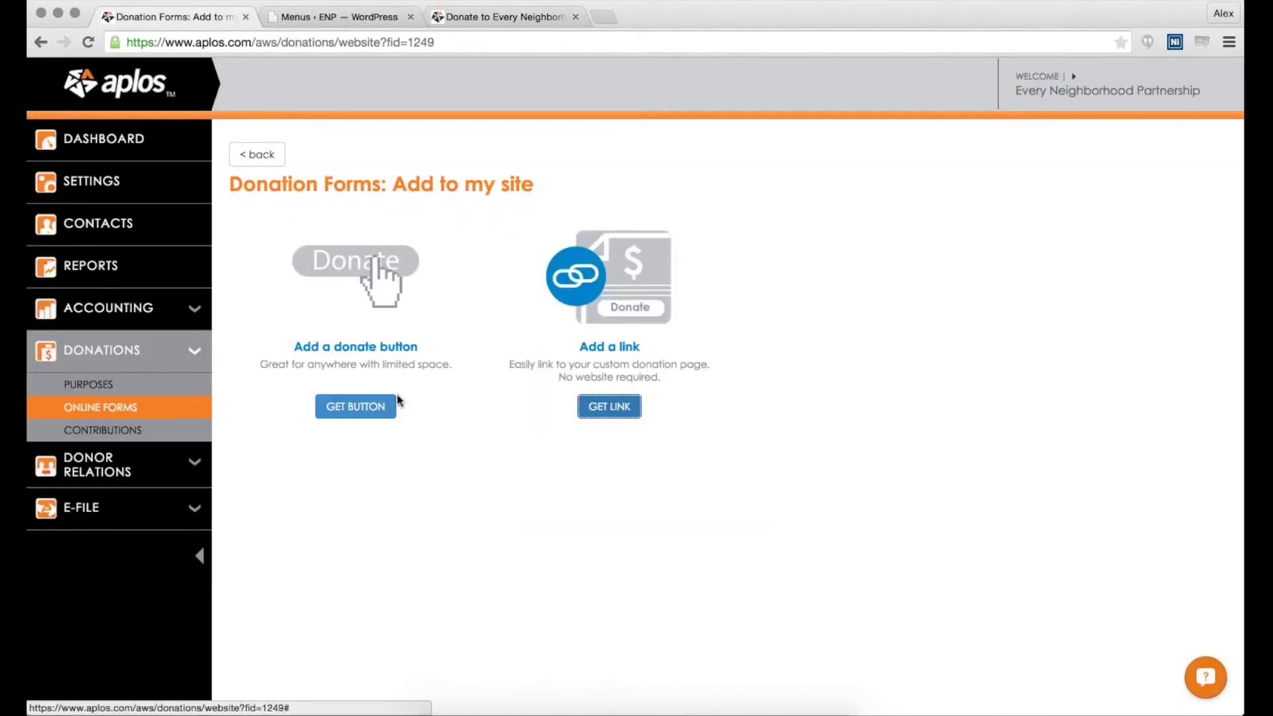
click(375, 411)
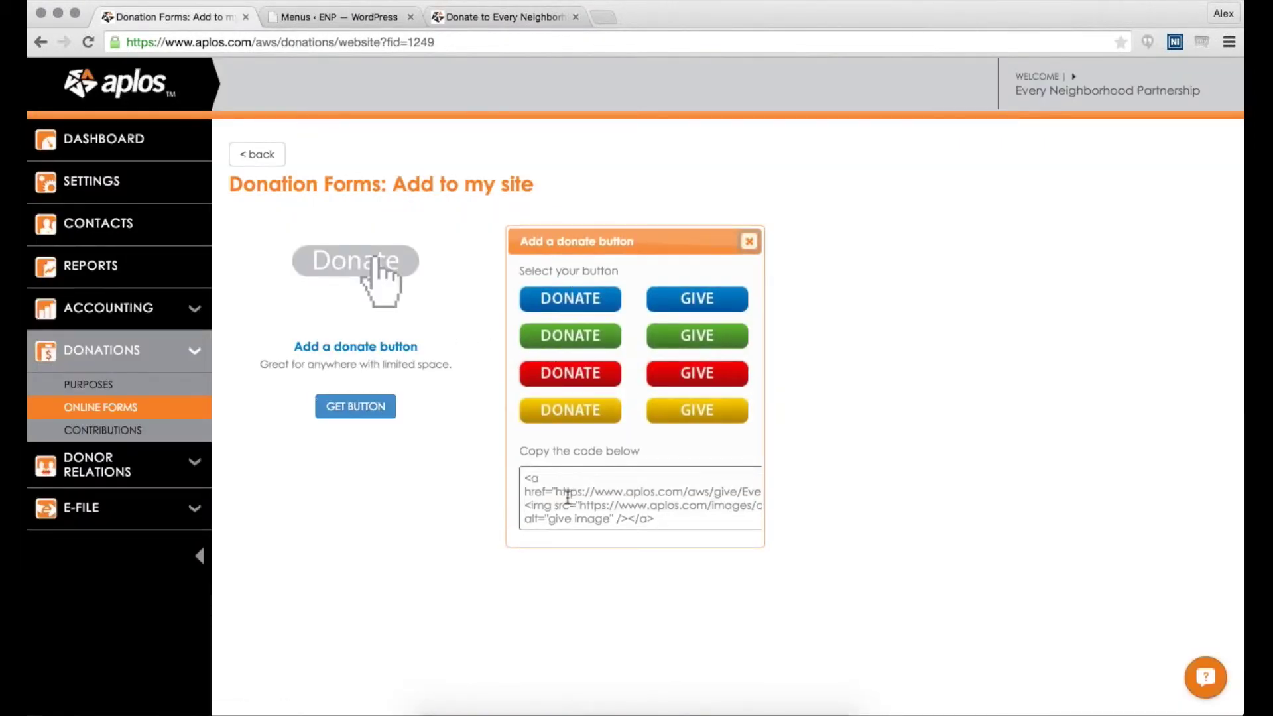
click(365, 20)
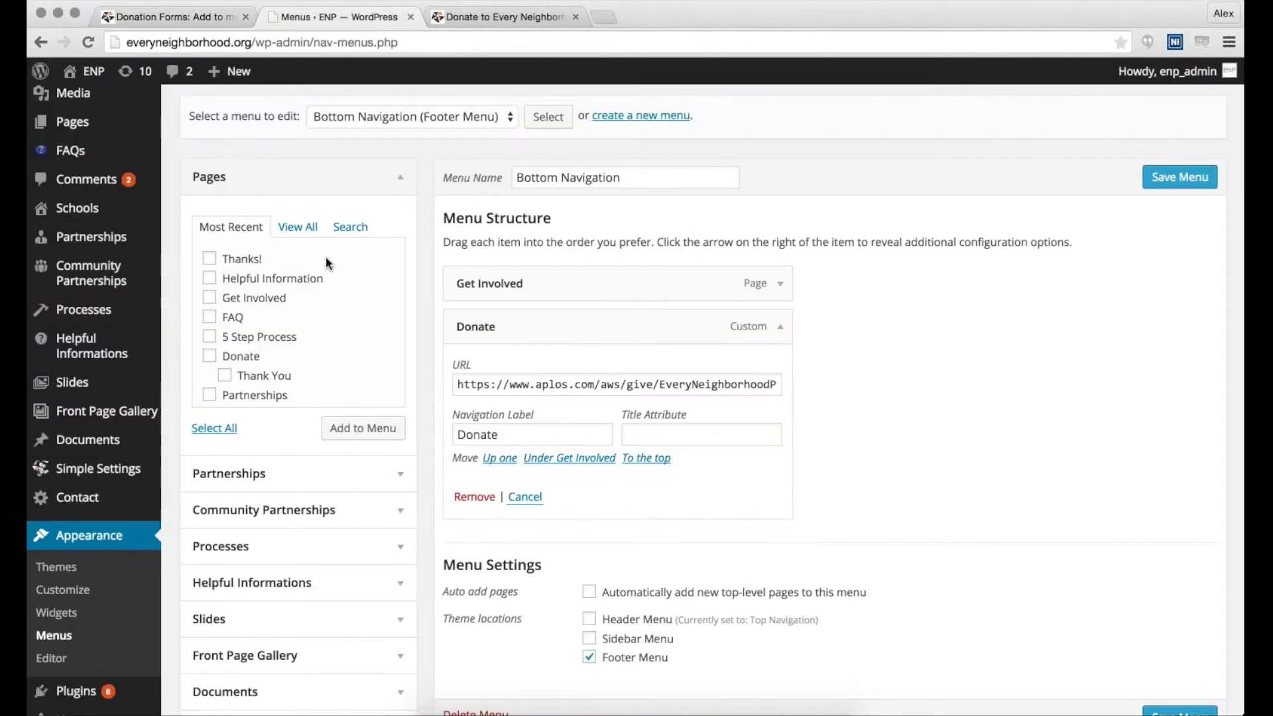
Step: Open the theme editor on the ENP Custom Theme's style.css stylesheet
click(62, 662)
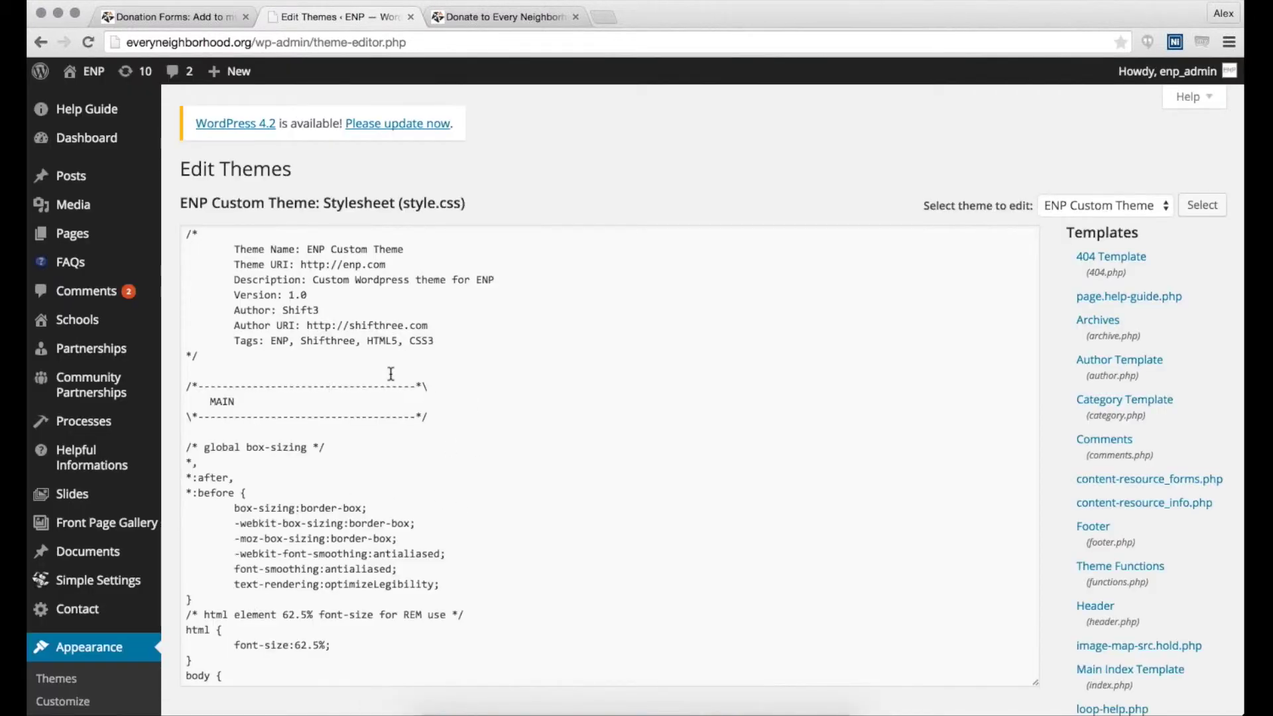
scroll(390, 373, down, 3)
scroll(426, 347, down, 2)
scroll(432, 339, down, 2)
scroll(425, 349, down, 5)
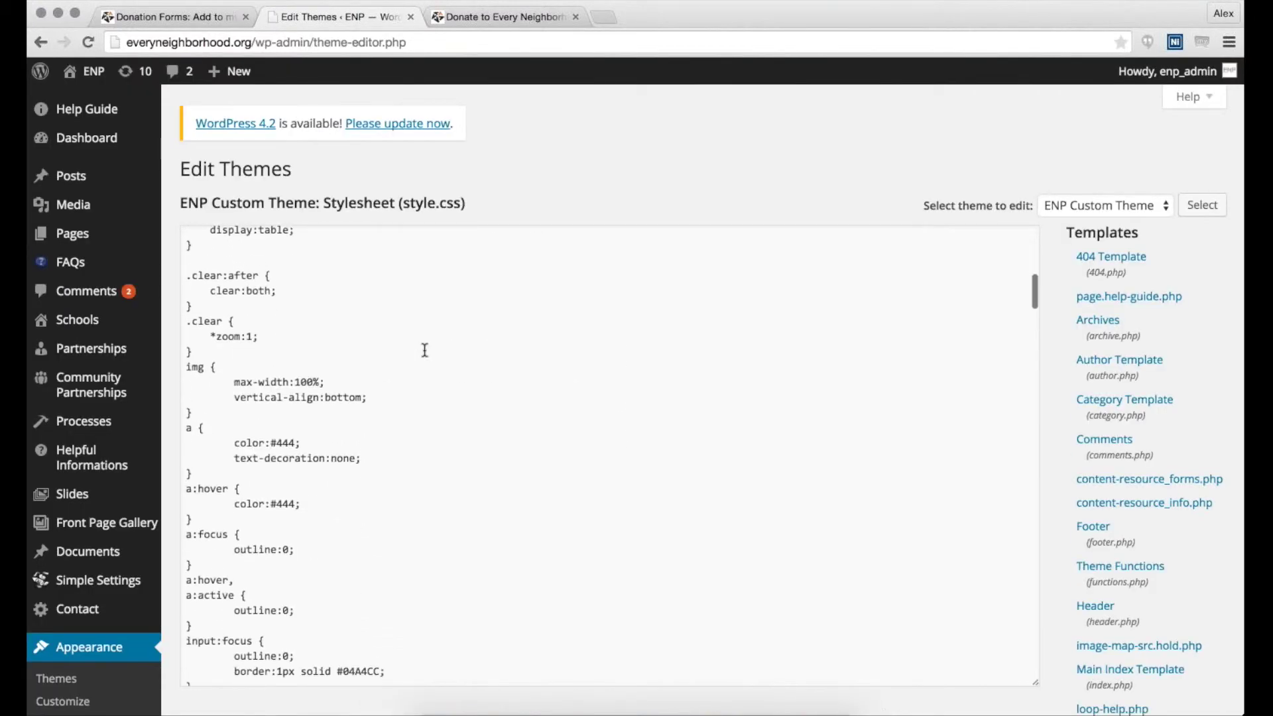
scroll(423, 350, down, 5)
scroll(424, 349, down, 5)
scroll(391, 403, down, 3)
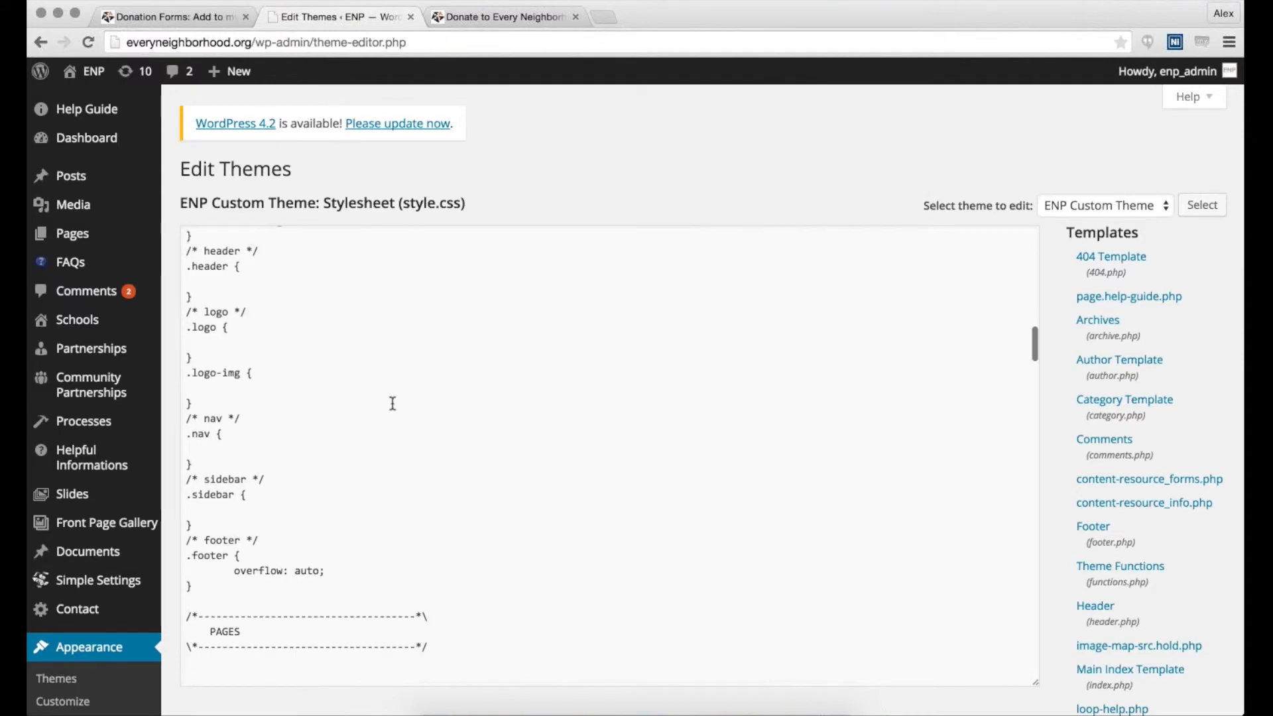
scroll(393, 404, up, 5)
scroll(398, 401, up, 5)
scroll(428, 386, up, 3)
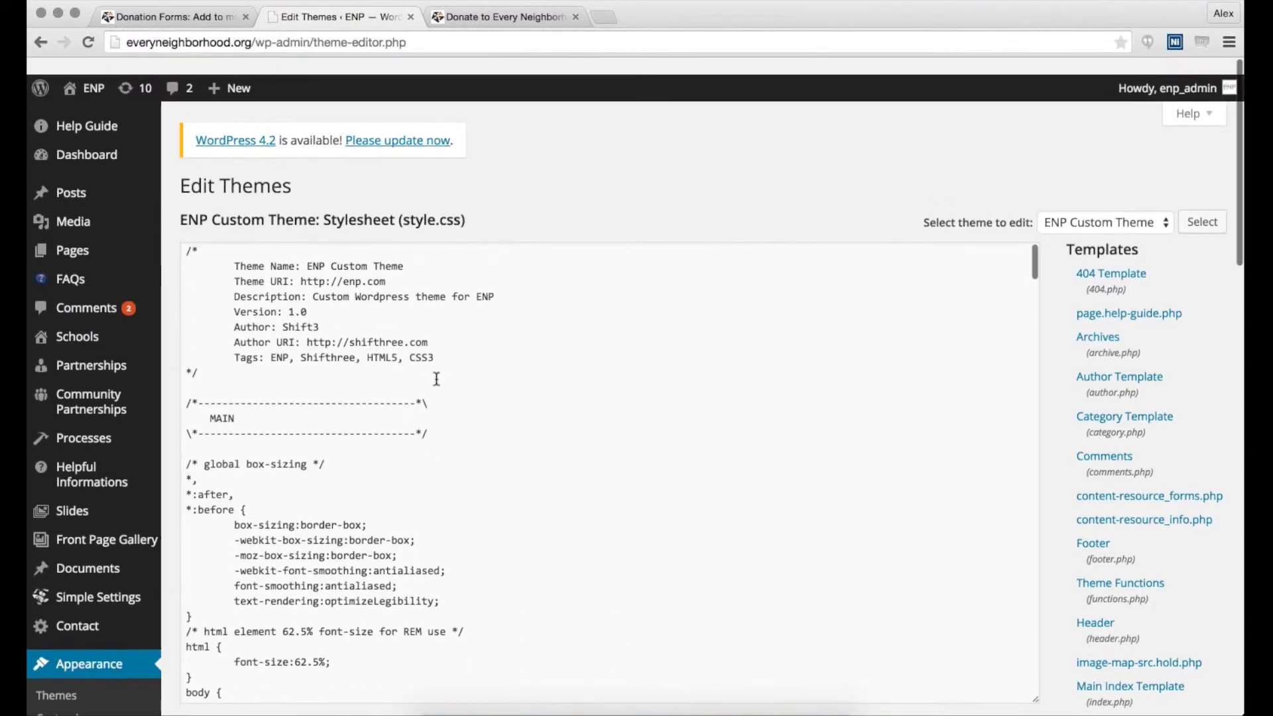
scroll(436, 379, down, 1)
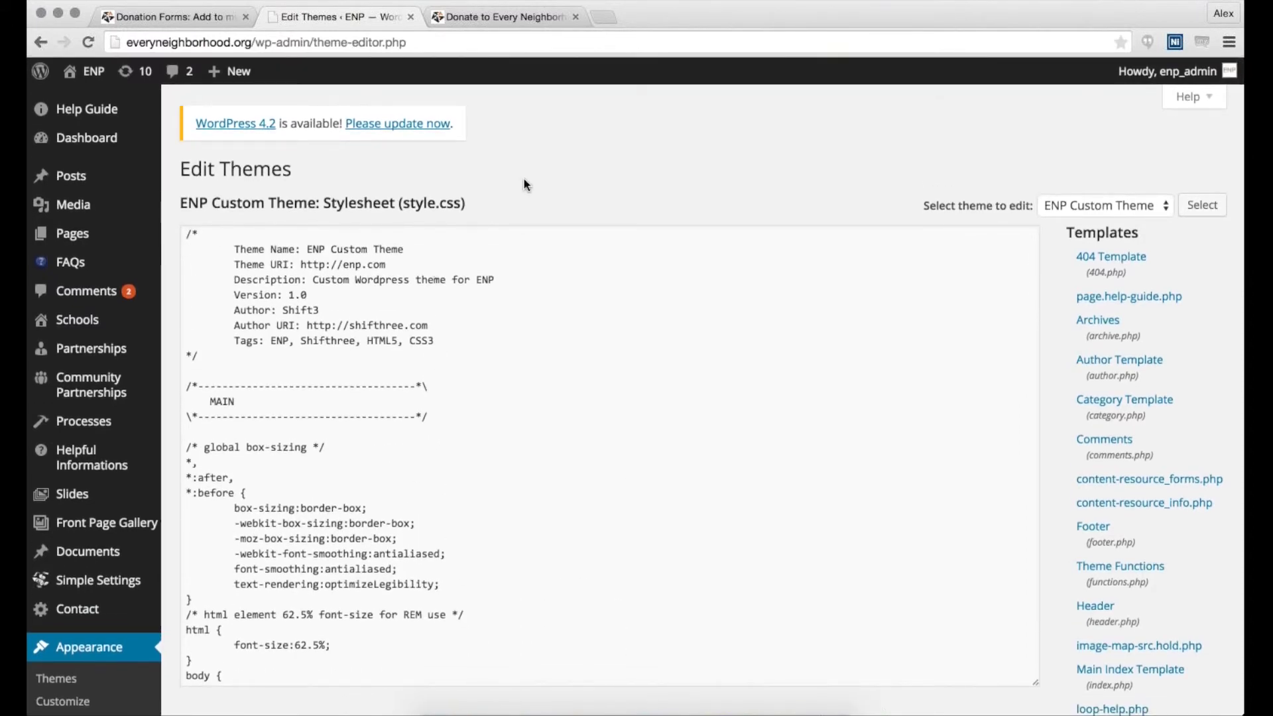